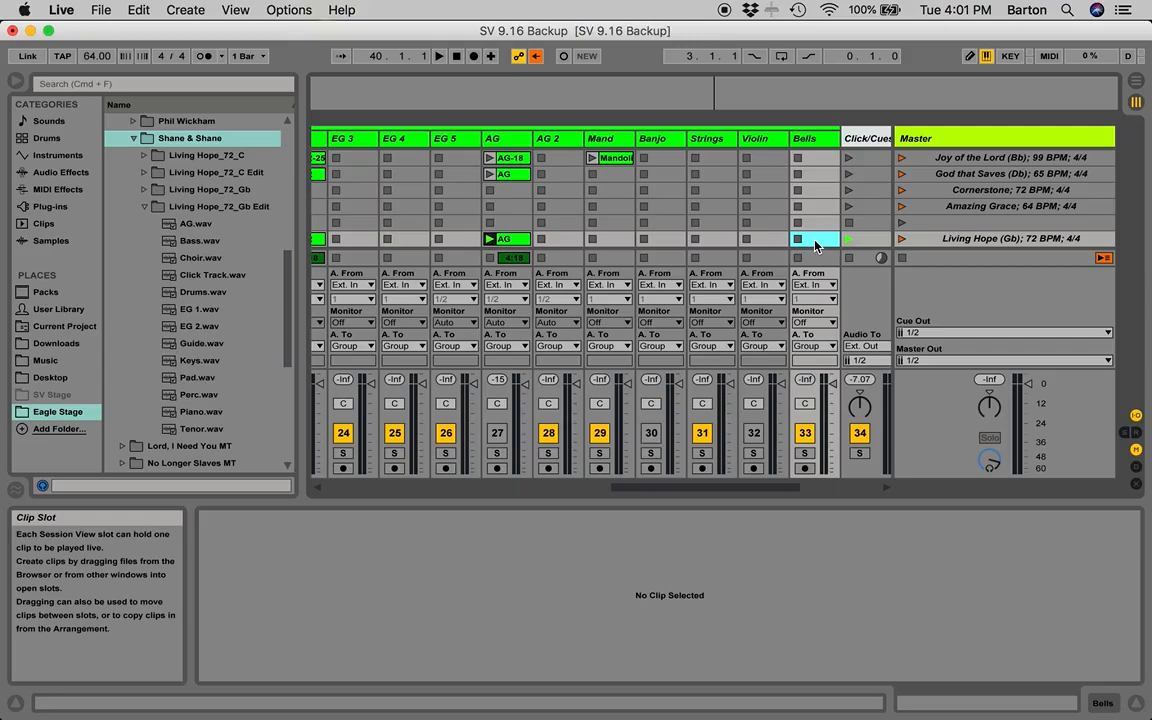
Step: Launch the Living Hope scene and set the Live Set's tempo to 72 BPM
{"action": "scroll", "coordinate": [815, 245], "scroll_direction": "left", "scroll_amount": 10}
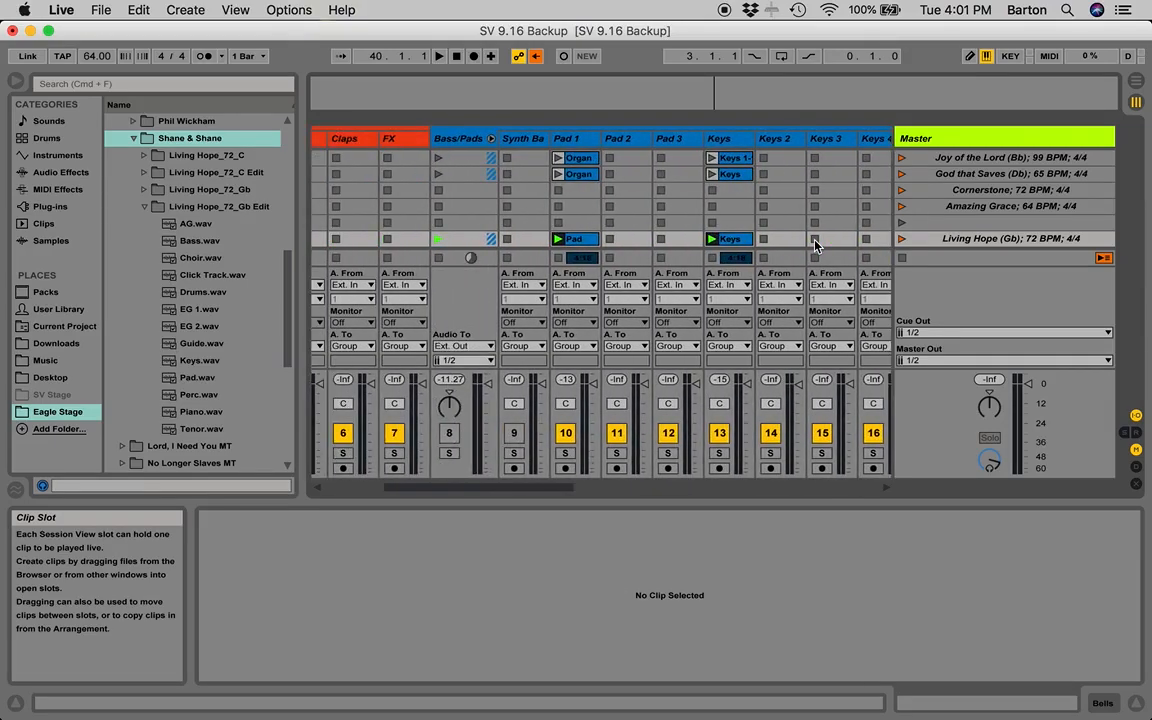
{"action": "scroll", "coordinate": [815, 245], "scroll_direction": "right", "scroll_amount": 5}
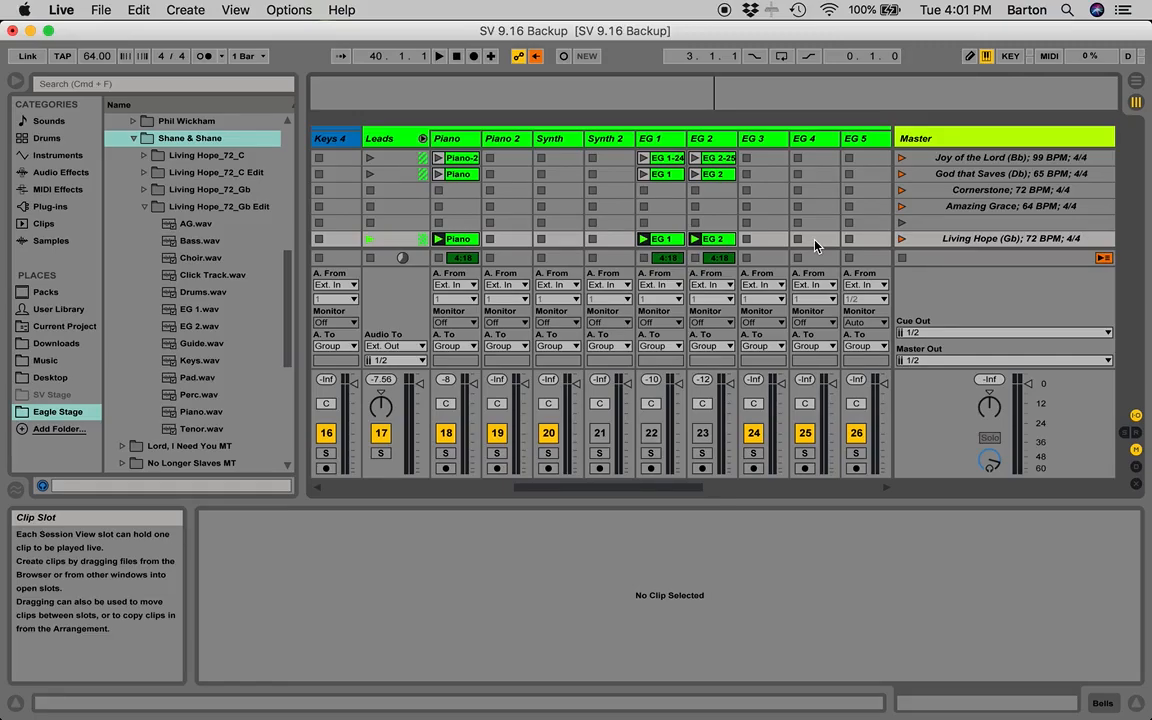
{"action": "left_click", "coordinate": [1036, 246]}
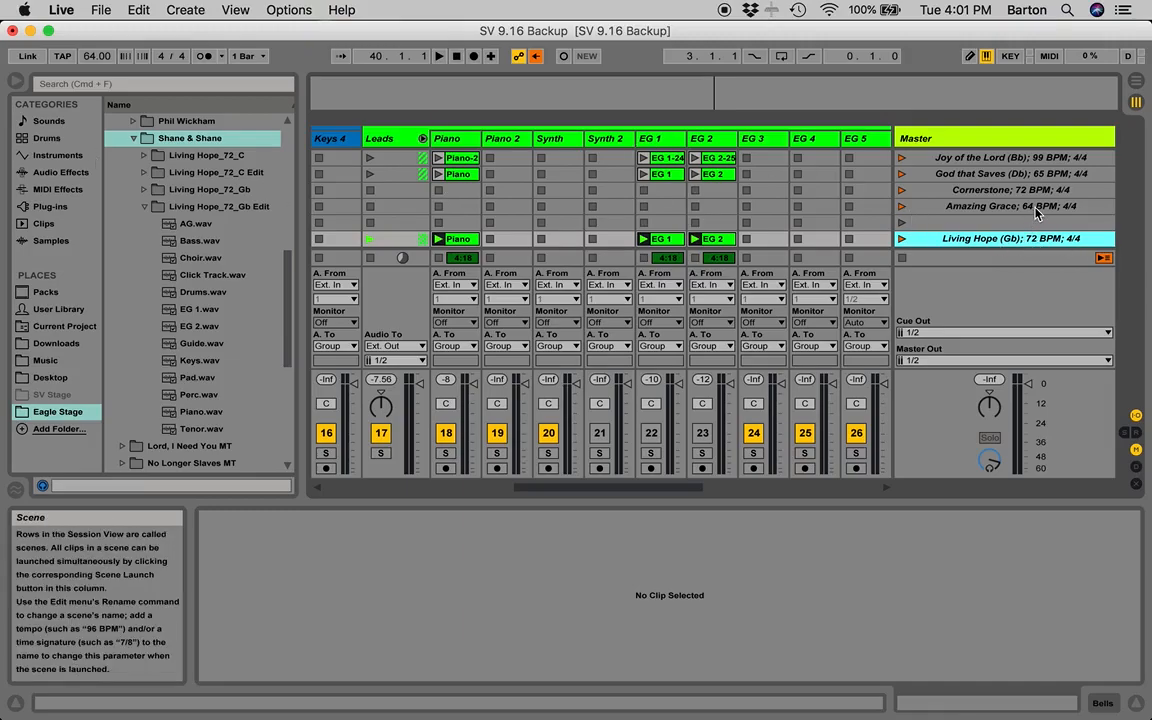
{"action": "left_click", "coordinate": [93, 60]}
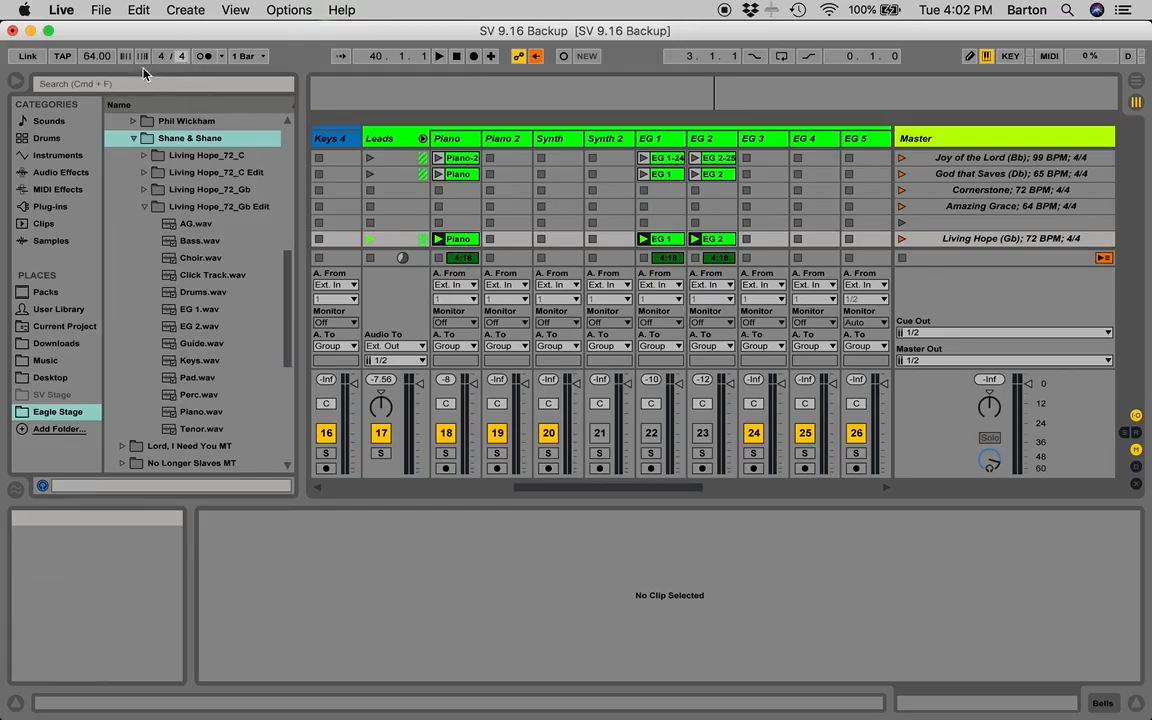
{"action": "left_click", "coordinate": [901, 240]}
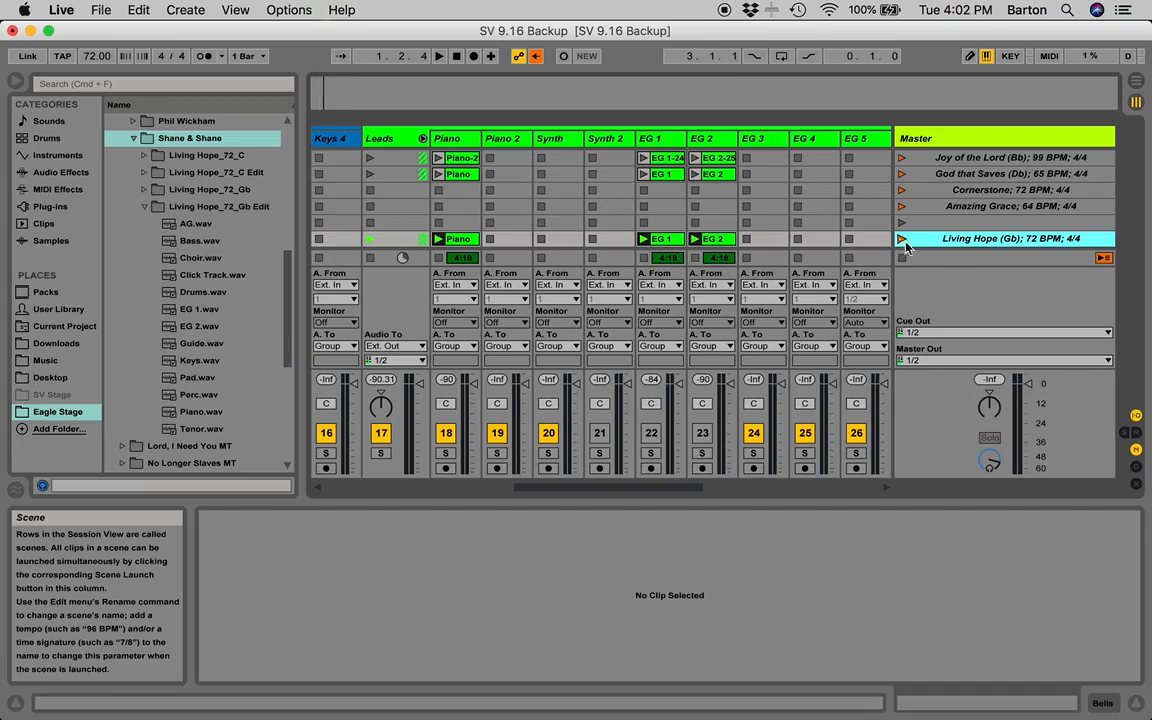
{"action": "left_click", "coordinate": [97, 57]}
{"action": "type", "text": "72"}
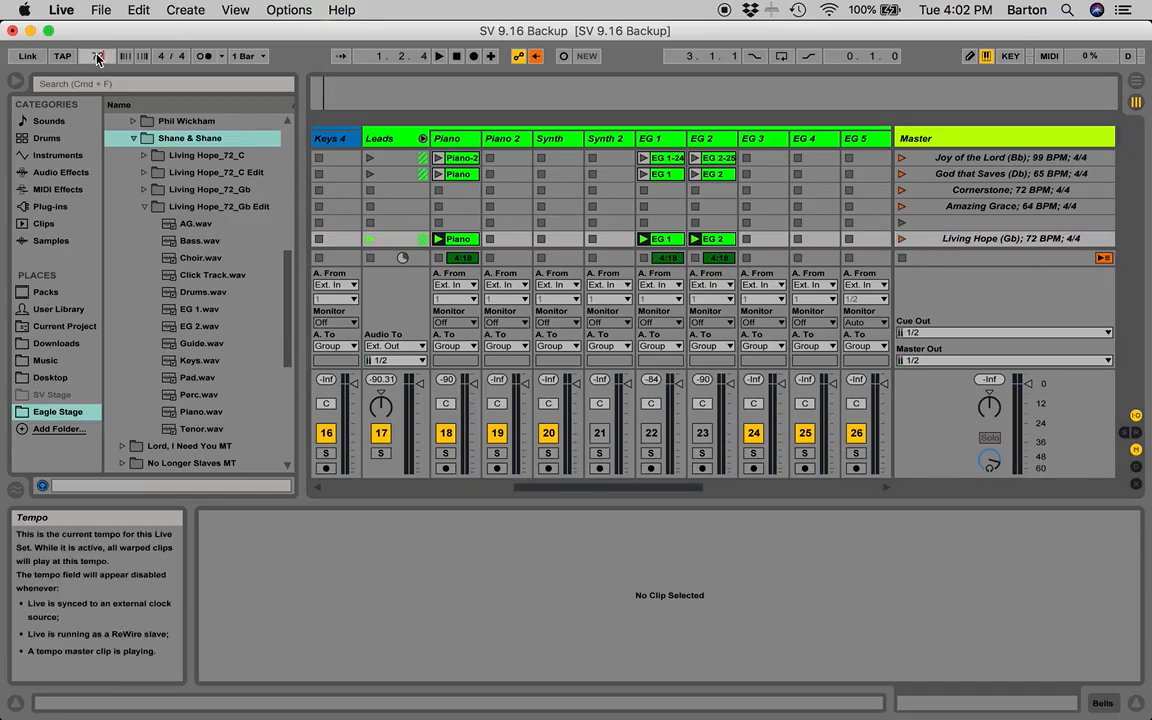
Step: Select the Living Hope row's clip slots across all tracks from Bells back to Synth Bass
{"action": "scroll", "coordinate": [409, 232], "scroll_direction": "right", "scroll_amount": 5}
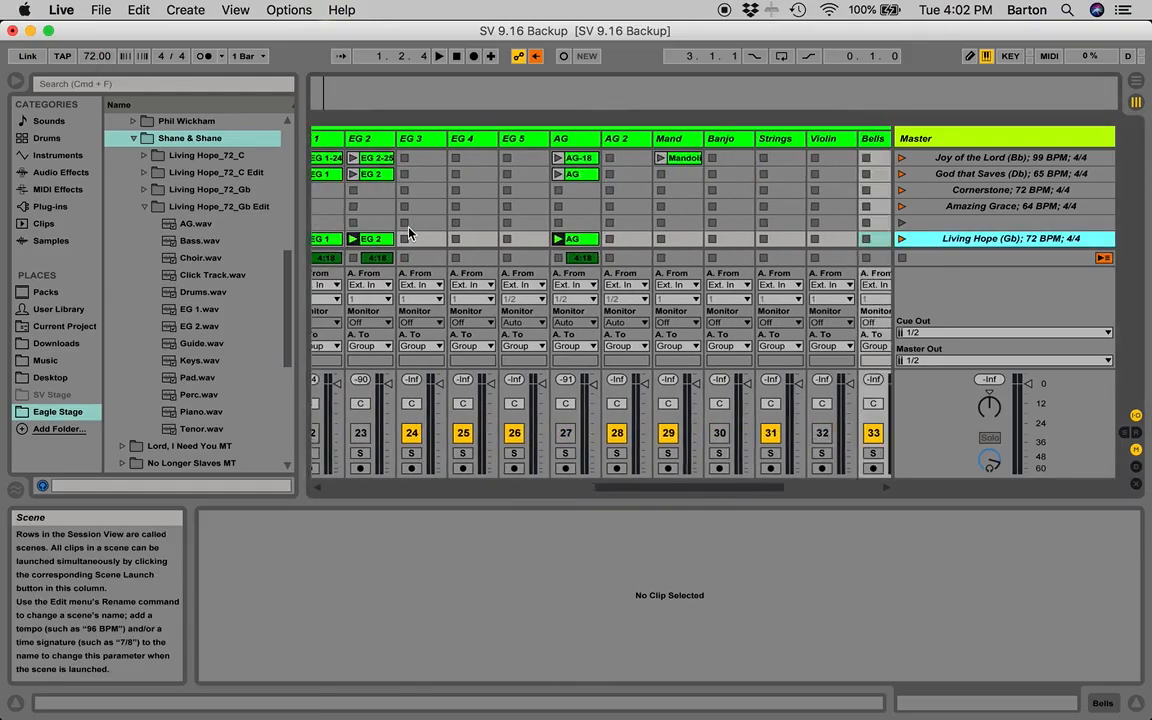
{"action": "scroll", "coordinate": [741, 242], "scroll_direction": "left", "scroll_amount": 8}
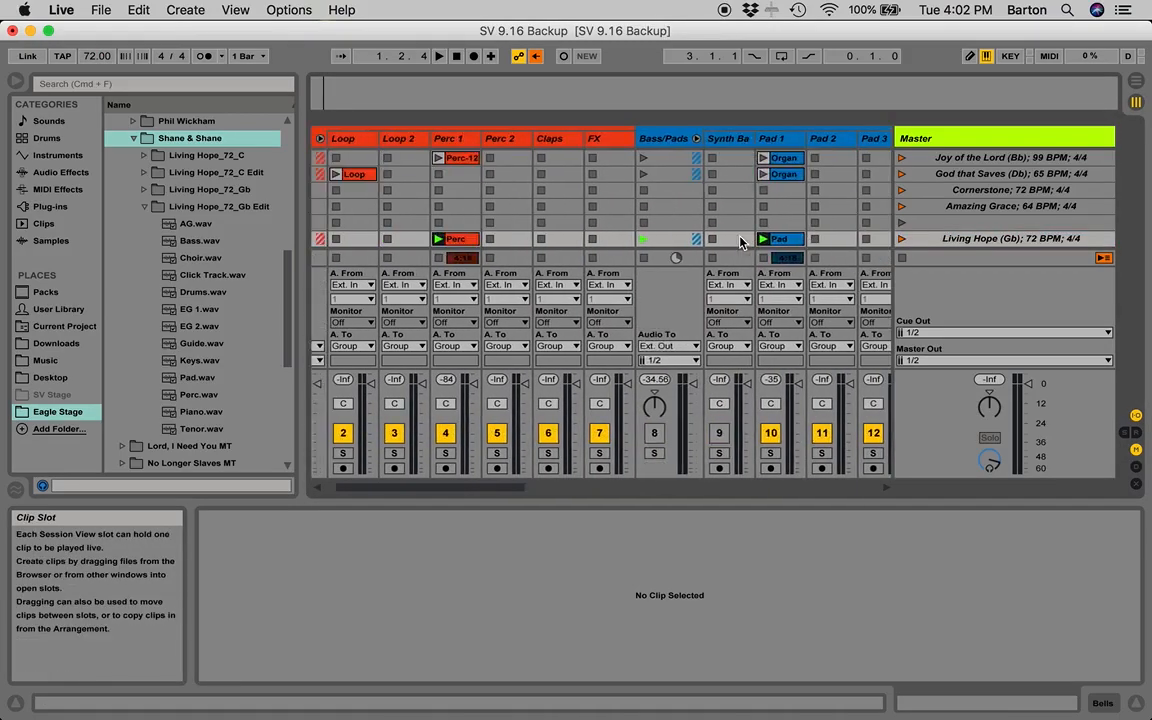
{"action": "left_click", "coordinate": [788, 243], "text": "shift"}
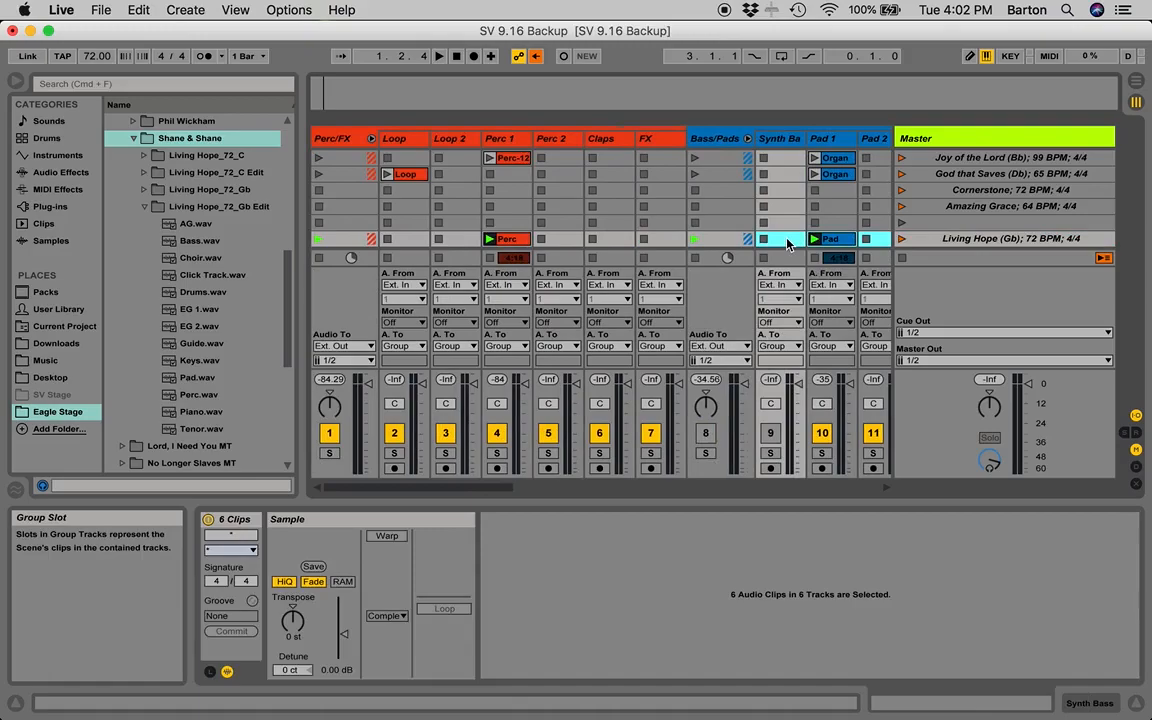
{"action": "scroll", "coordinate": [788, 244], "scroll_direction": "right", "scroll_amount": 6}
{"action": "scroll", "coordinate": [788, 243], "scroll_direction": "right", "scroll_amount": 6}
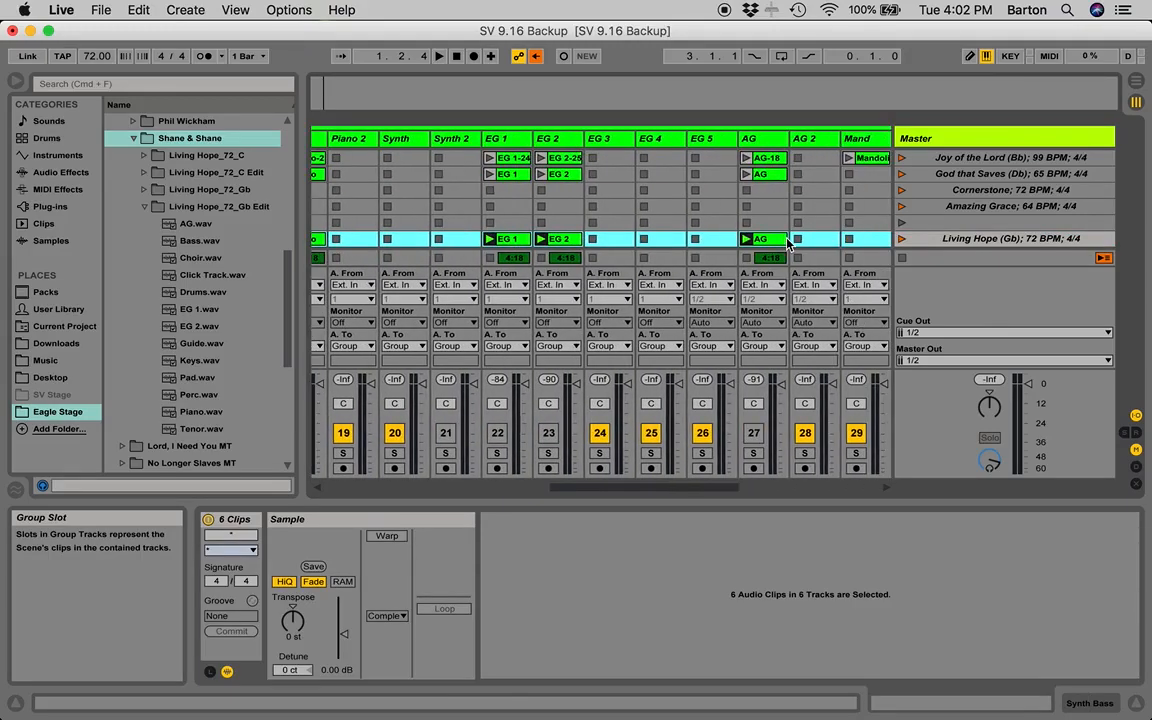
{"action": "scroll", "coordinate": [788, 243], "scroll_direction": "left", "scroll_amount": 8}
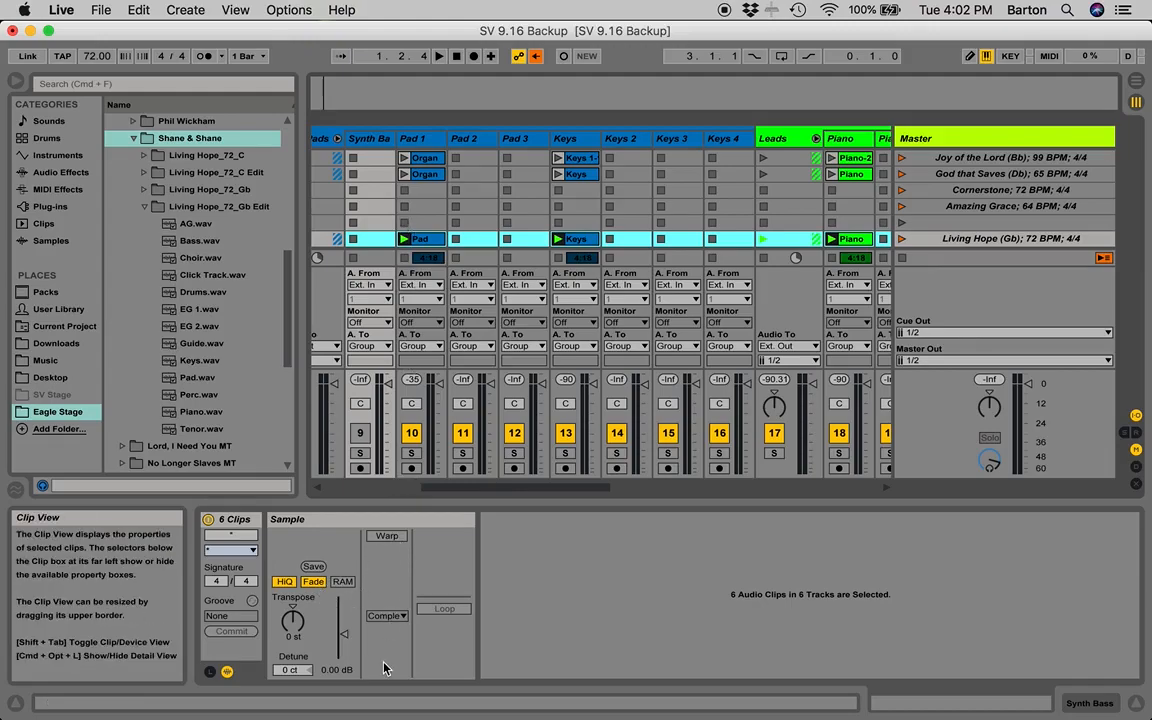
Step: Choose the Complex warp mode for the selected clips and turn on Warp
{"action": "left_click", "coordinate": [390, 617]}
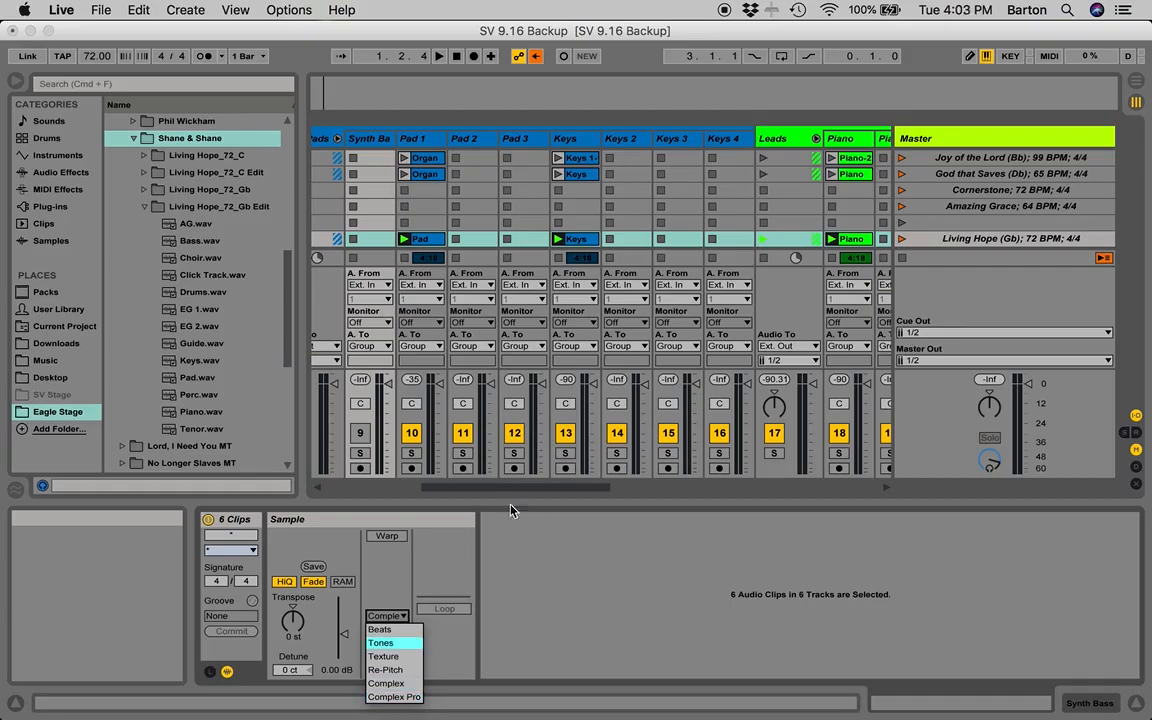
{"action": "left_click", "coordinate": [397, 688]}
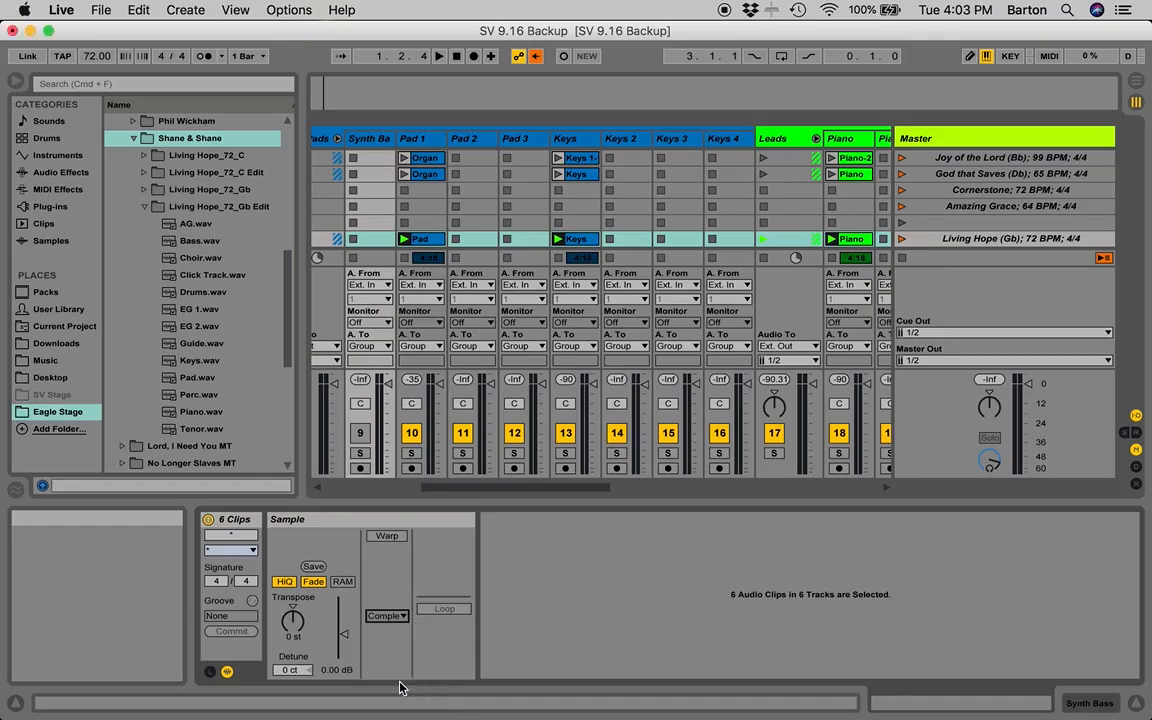
{"action": "left_click", "coordinate": [386, 538]}
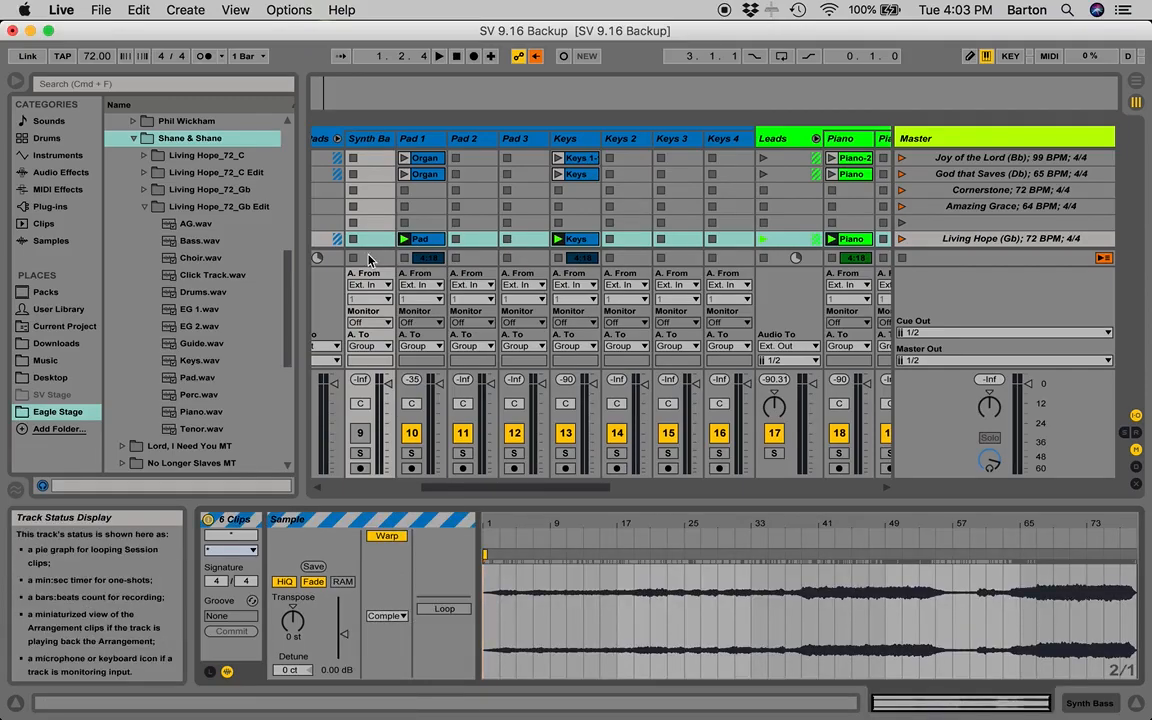
Step: Transpose the selected Living Hope clips to 3 semitones
{"action": "scroll", "coordinate": [600, 270], "scroll_direction": "right", "scroll_amount": 10}
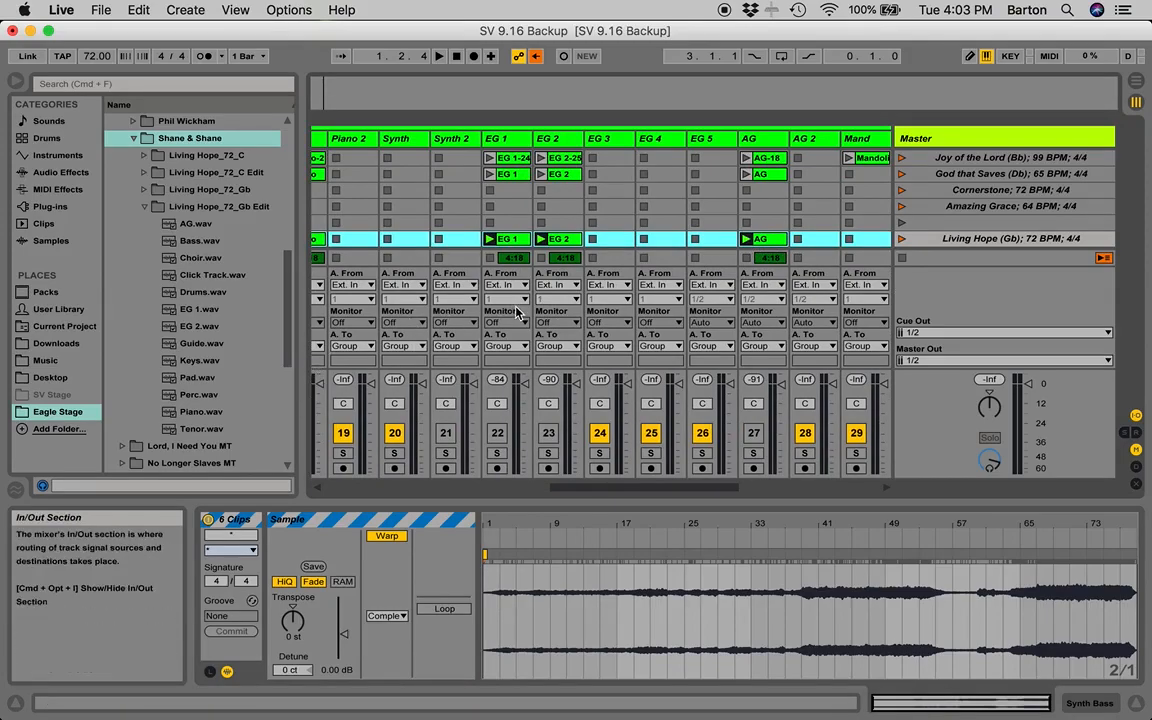
{"action": "scroll", "coordinate": [518, 313], "scroll_direction": "right", "scroll_amount": 5}
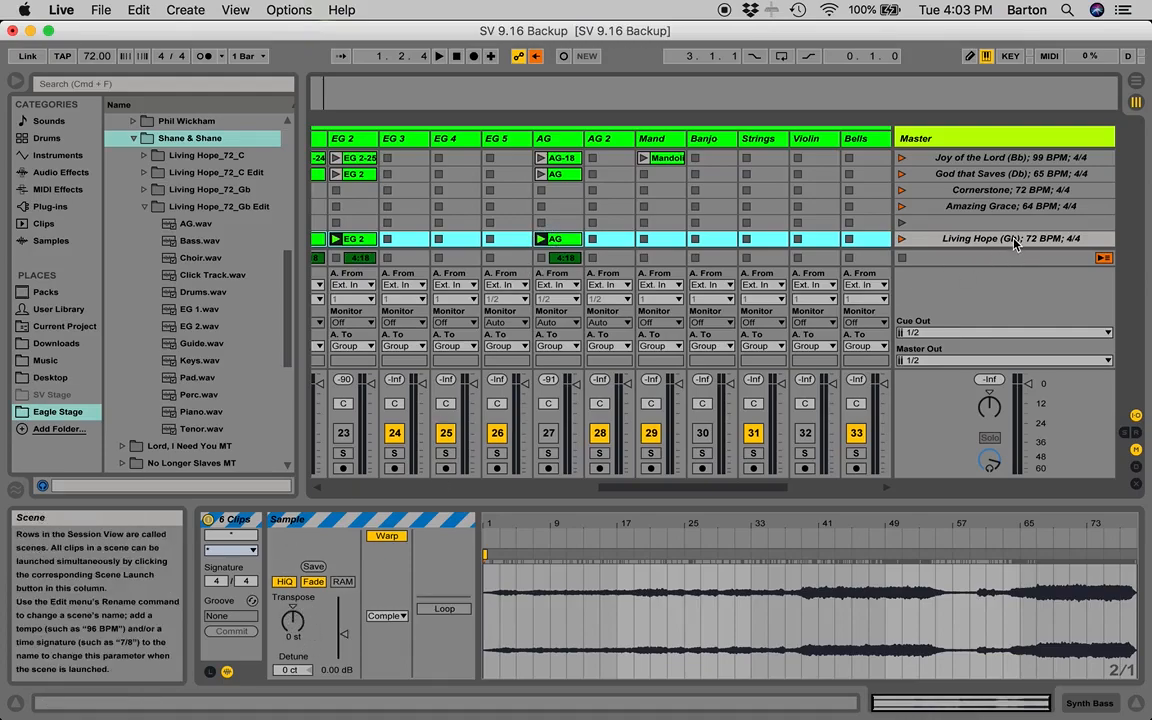
{"action": "left_click", "coordinate": [293, 638]}
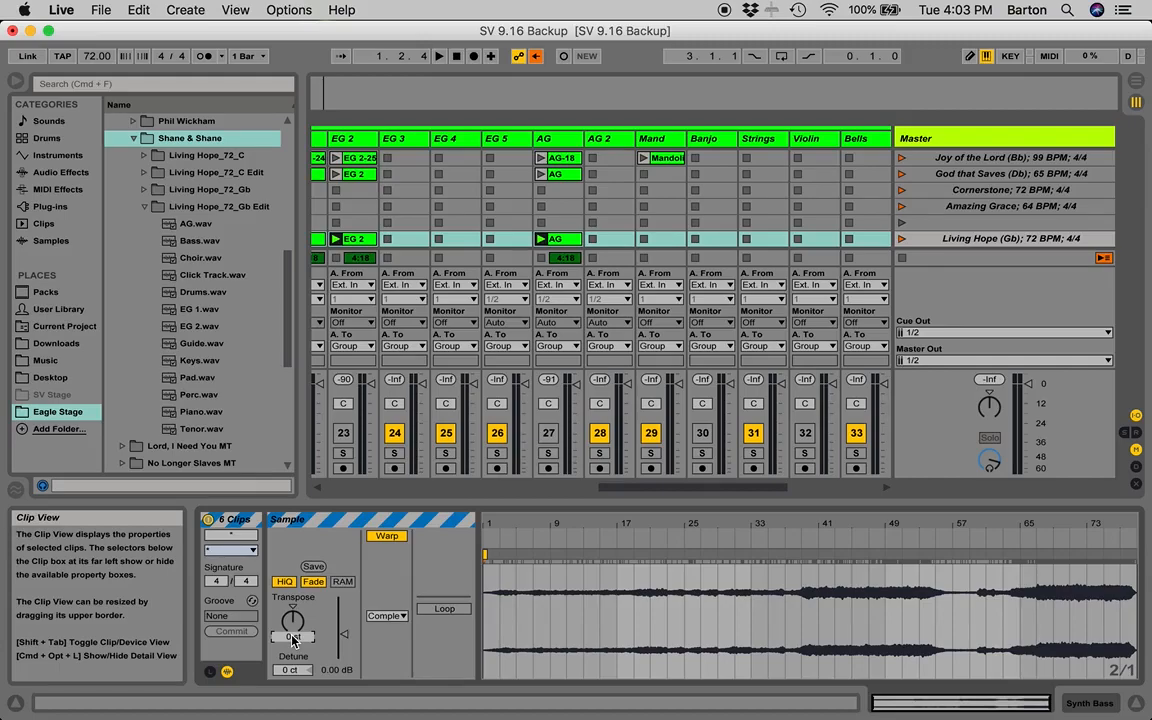
{"action": "type", "text": "3"}
{"action": "key", "text": "Return"}
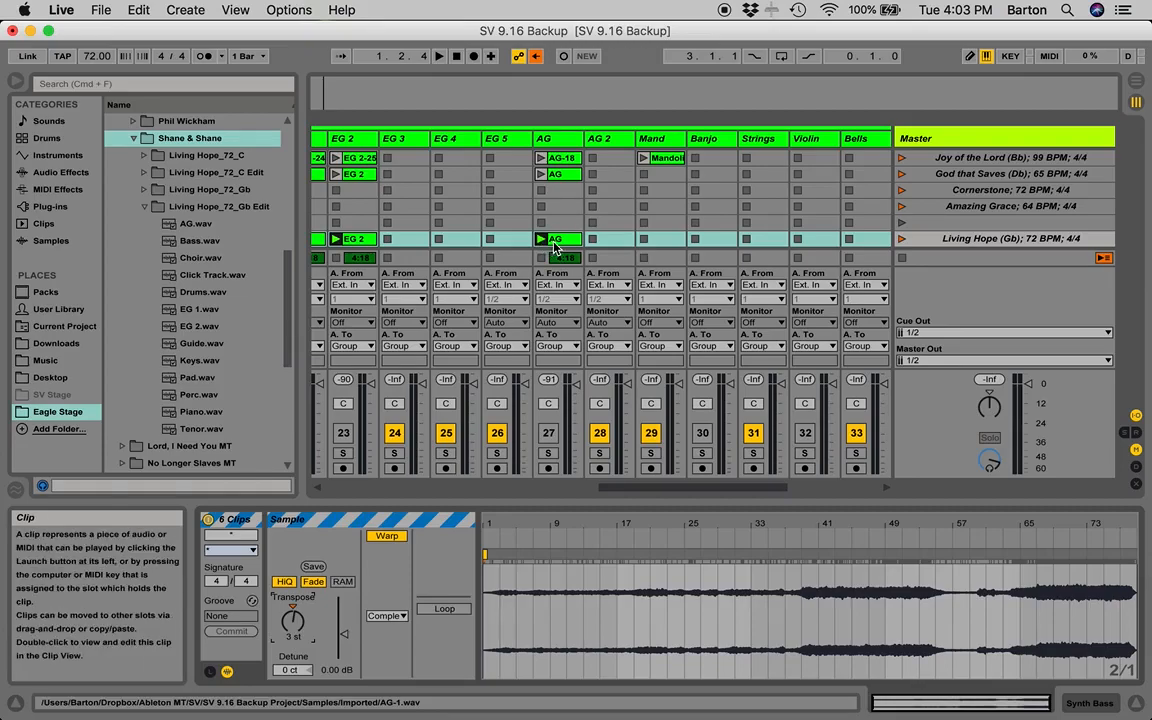
Step: Play the Living Hope scene and select its clip slots from AG back to Synth Bass
{"action": "left_click", "coordinate": [901, 238]}
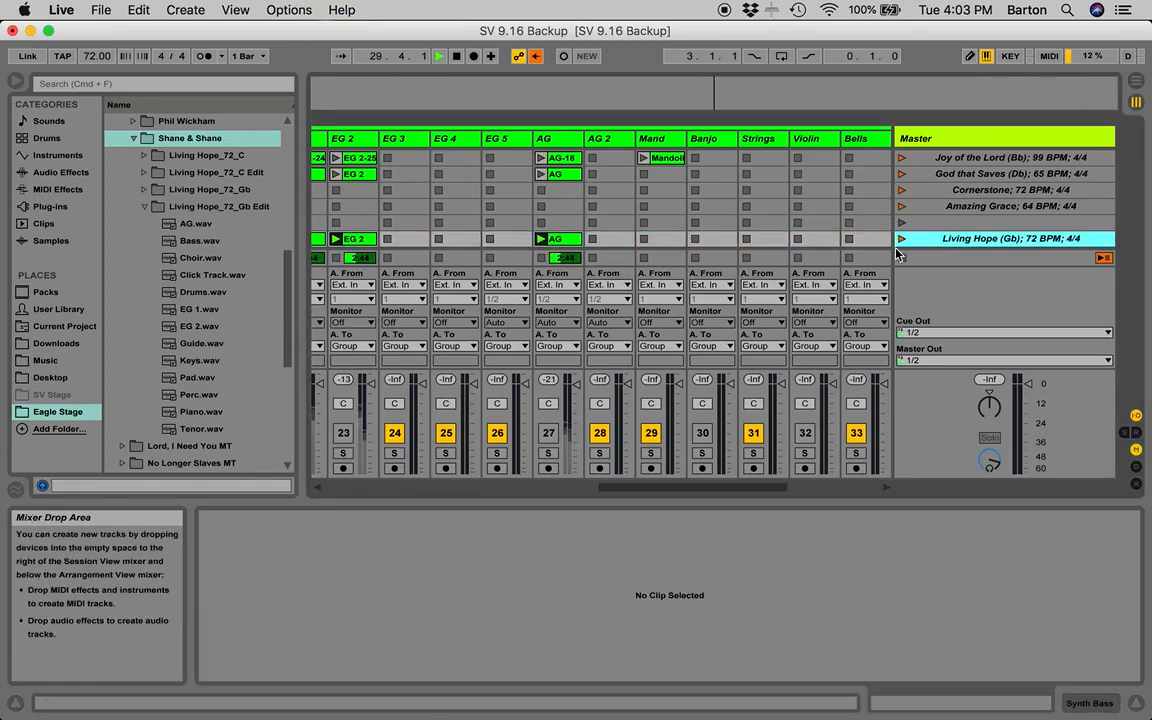
{"action": "left_click", "coordinate": [555, 238]}
{"action": "scroll", "coordinate": [566, 242], "scroll_direction": "left", "scroll_amount": 10}
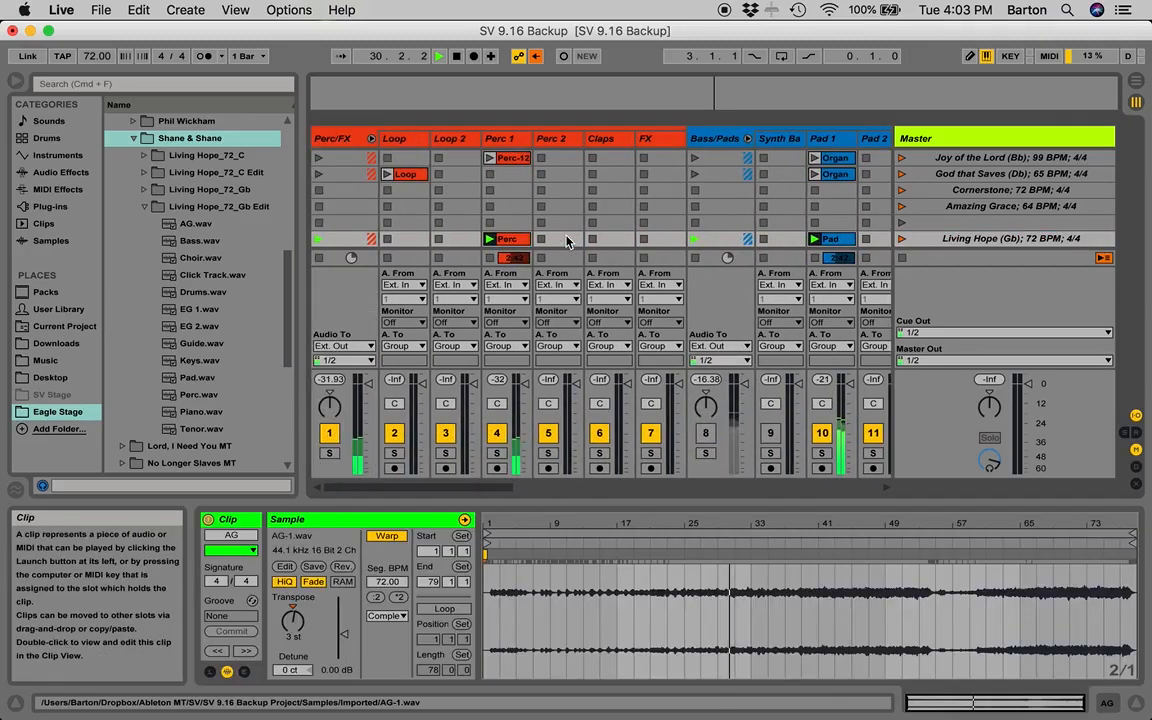
{"action": "left_click", "coordinate": [791, 241], "text": "shift"}
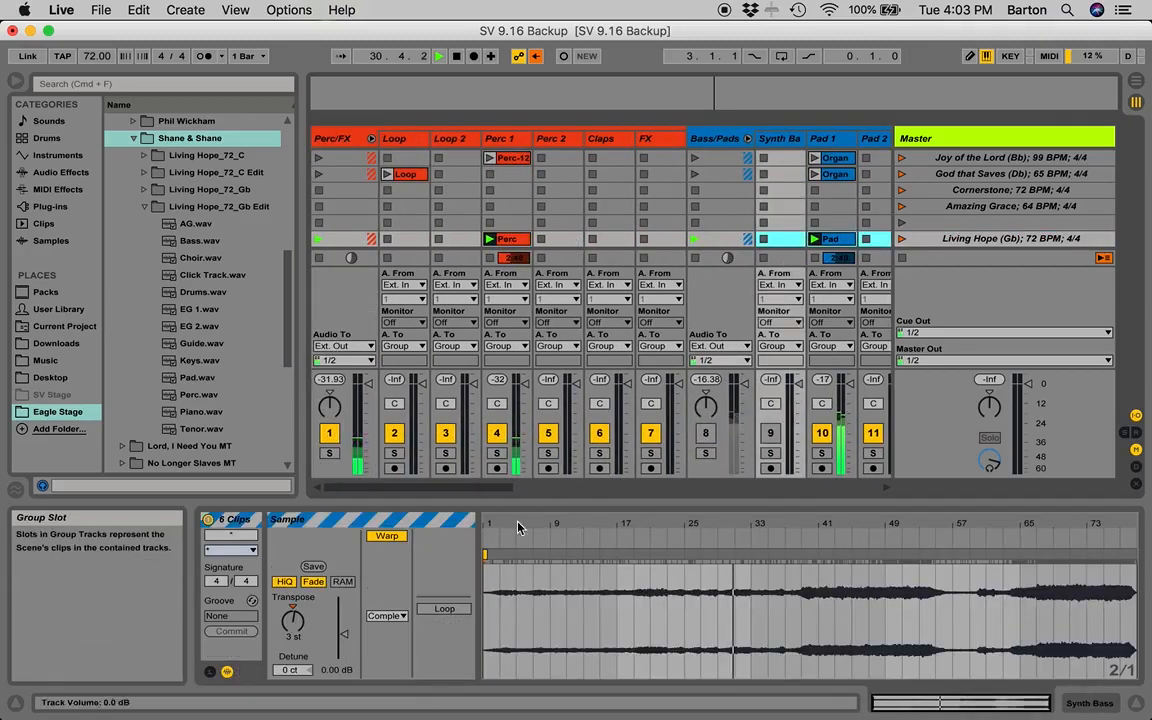
Step: Try transposing the selected clips to 1 semitone and to -1 semitone during playback
{"action": "left_click", "coordinate": [299, 640]}
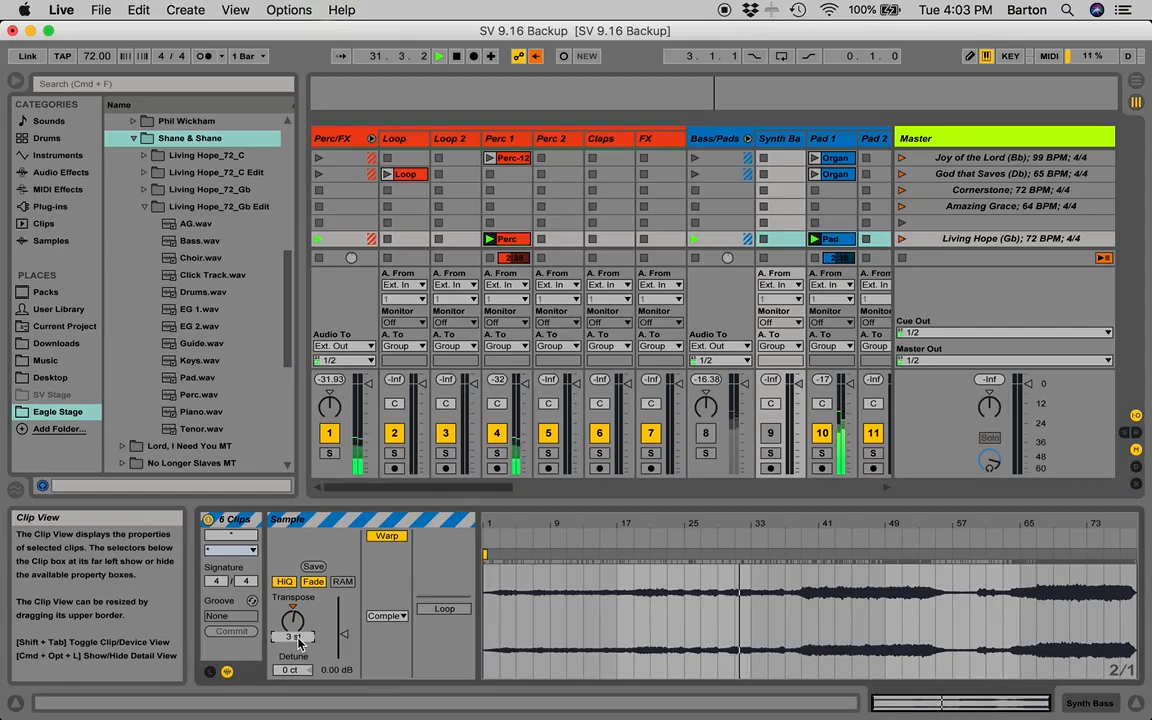
{"action": "type", "text": "1"}
{"action": "key", "text": "Return"}
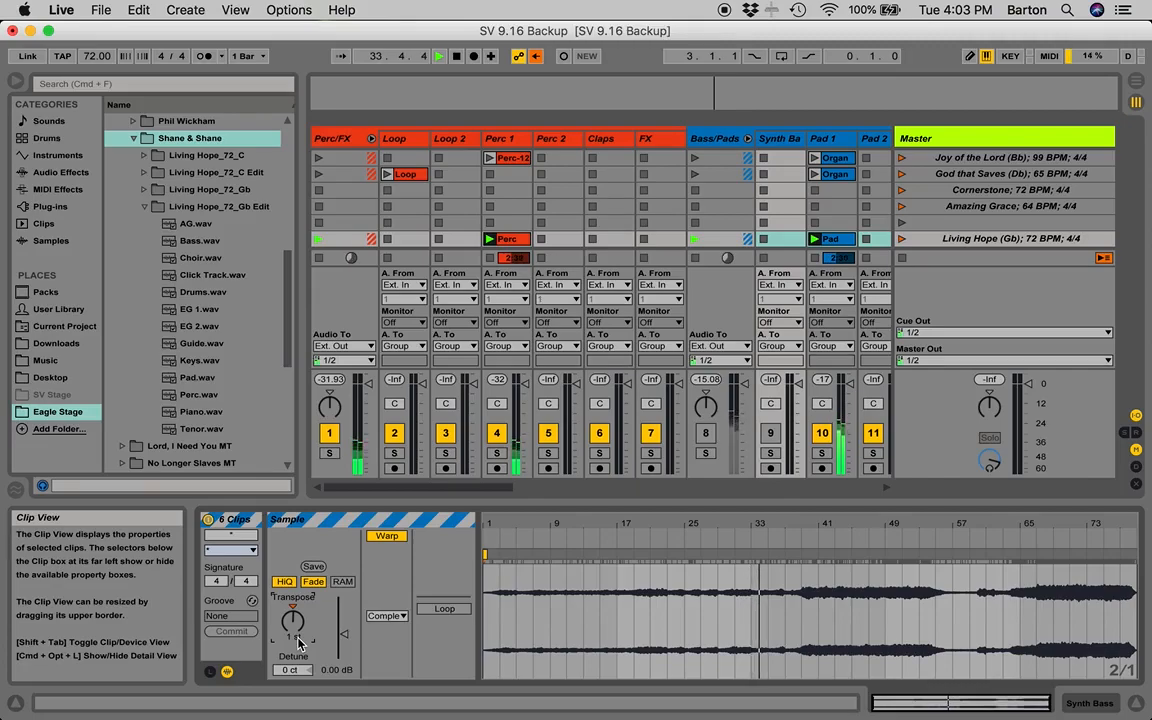
{"action": "type", "text": "-1"}
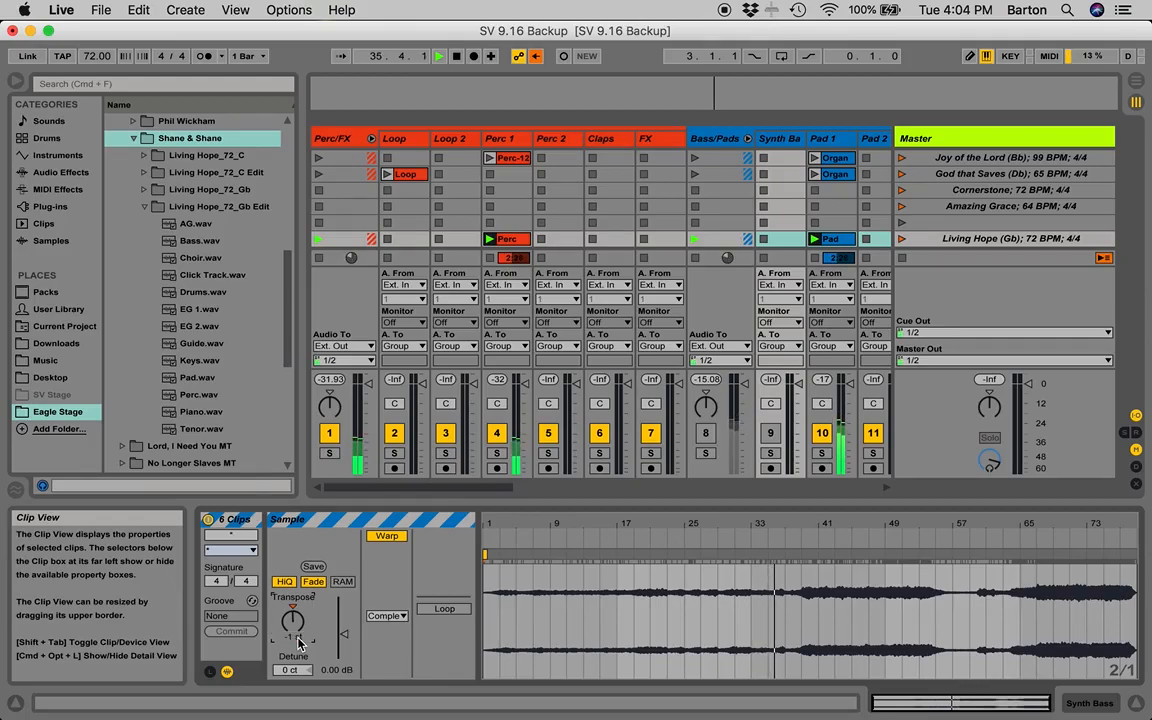
Step: Set the selected clips' transposition to 3 semitones and stop playback
{"action": "type", "text": "3"}
{"action": "key", "text": "Return"}
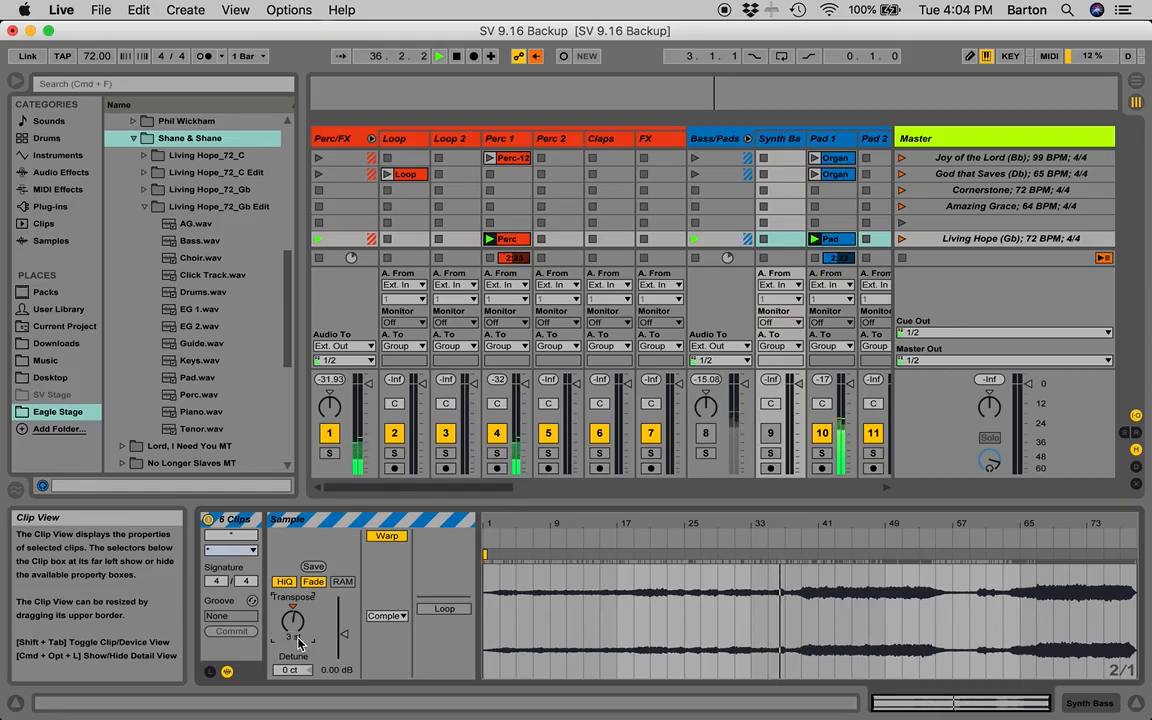
{"action": "key", "text": "space"}
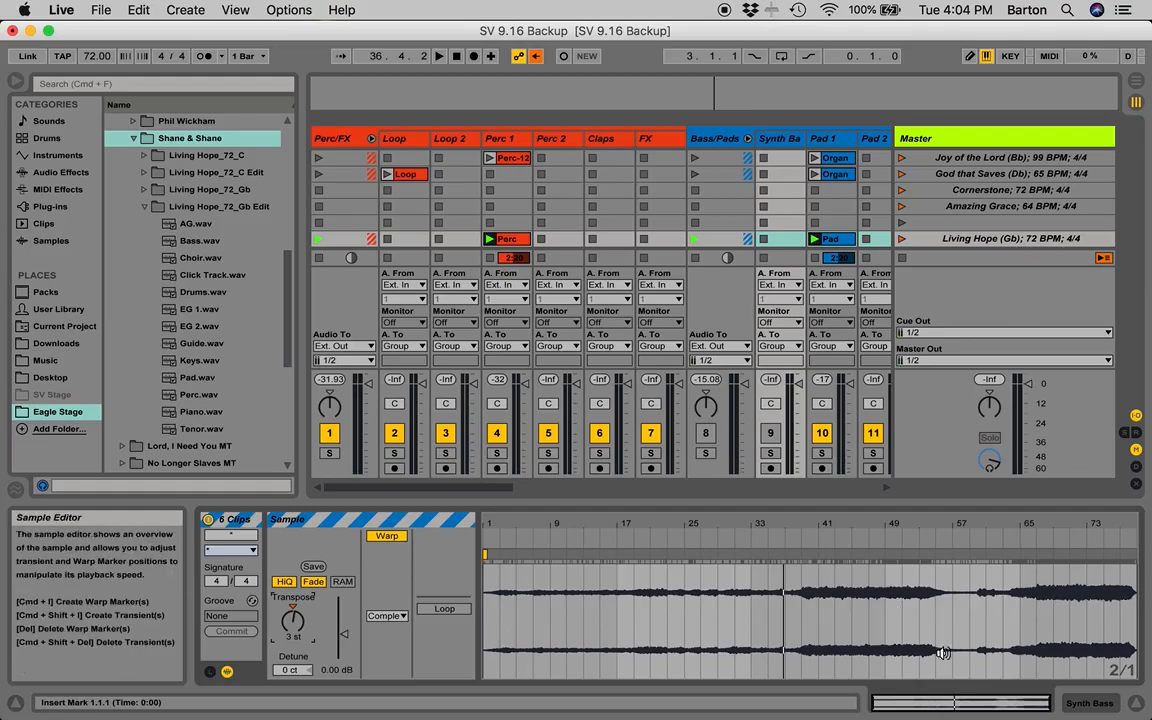
Step: Select the Living Hope Pad clip, hide the clip detail view, and reopen it for that clip
{"action": "left_click", "coordinate": [1140, 708]}
{"action": "left_click", "coordinate": [1140, 708]}
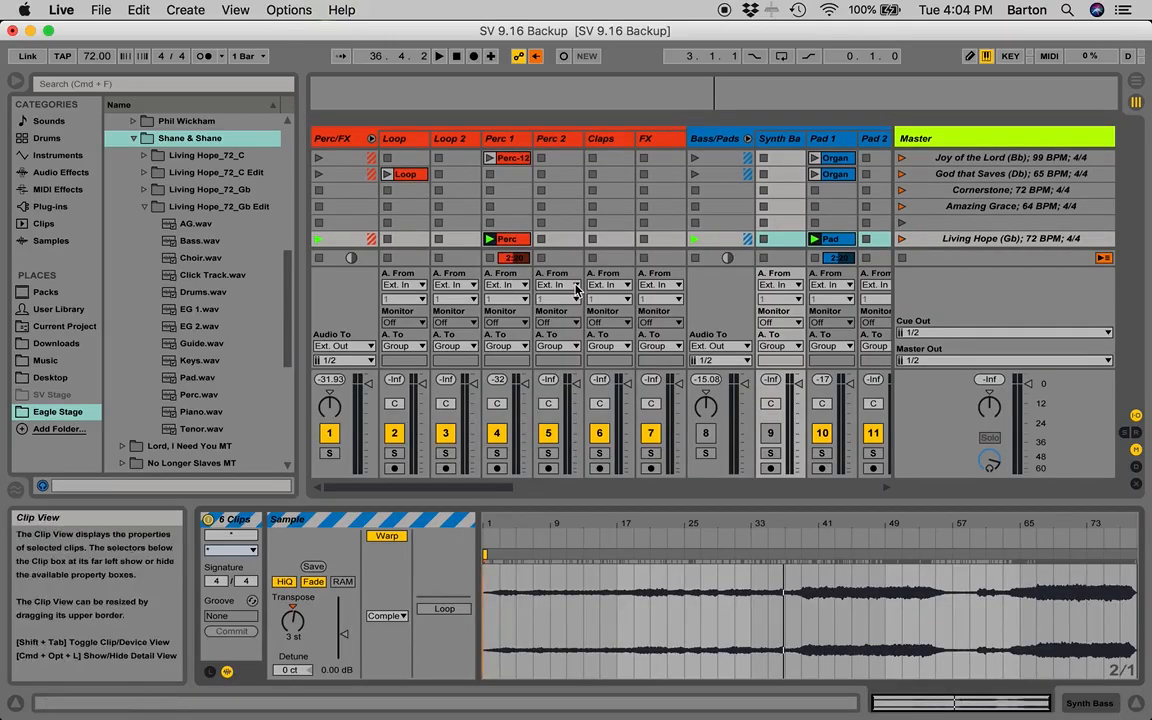
{"action": "left_click", "coordinate": [840, 241]}
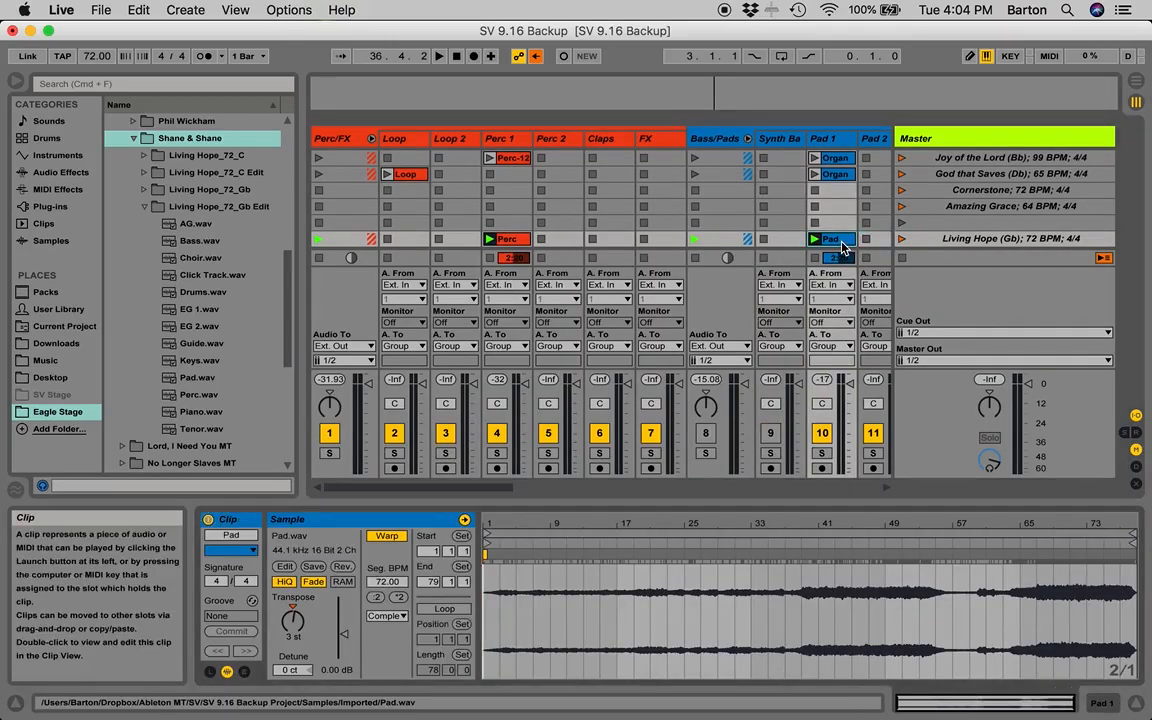
{"action": "key", "text": "super+alt+l"}
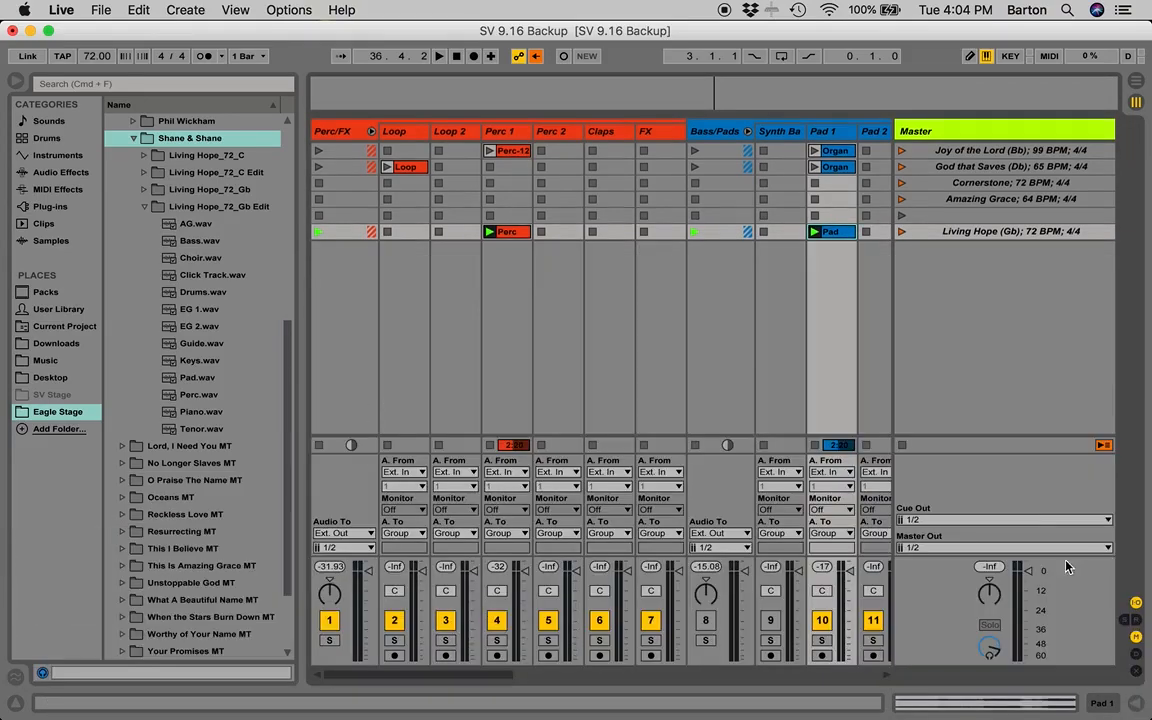
{"action": "double_click", "coordinate": [838, 232]}
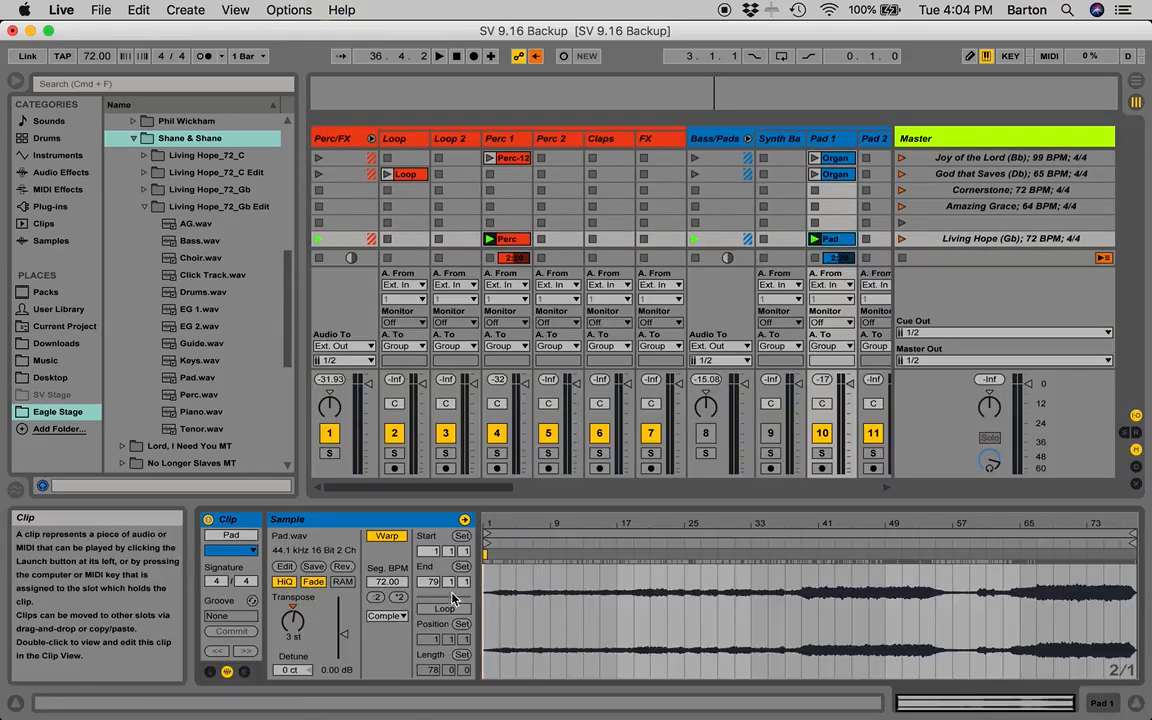
{"action": "mouse_move", "coordinate": [812, 695]}
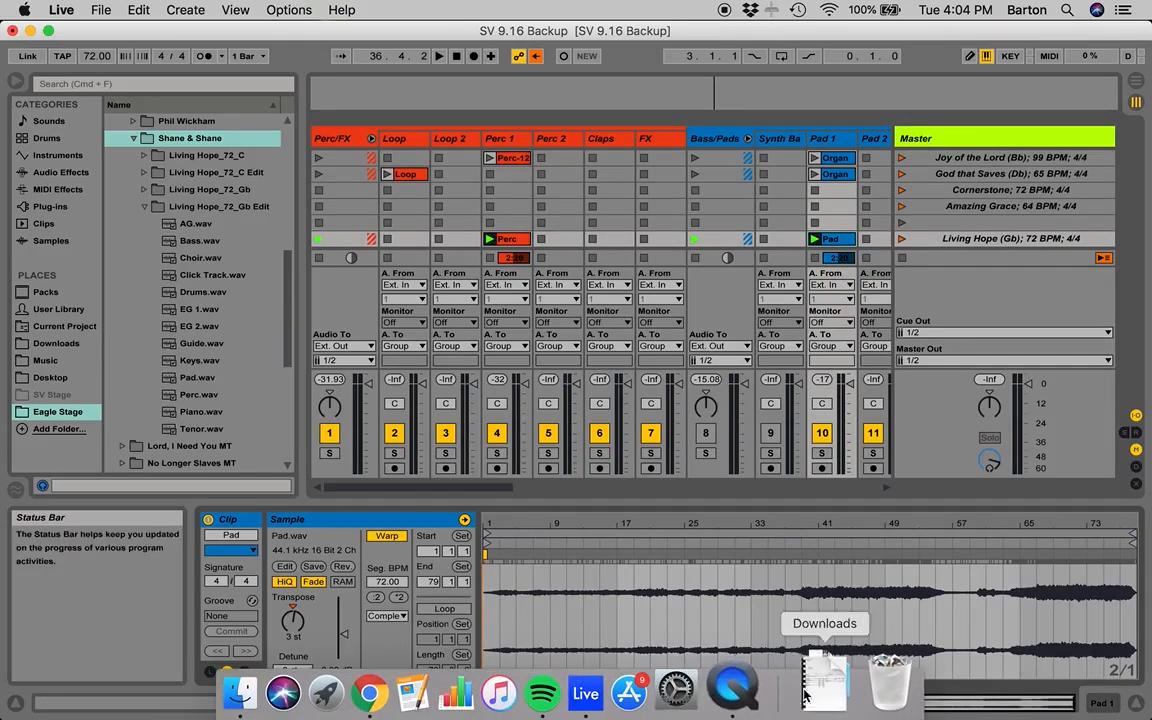